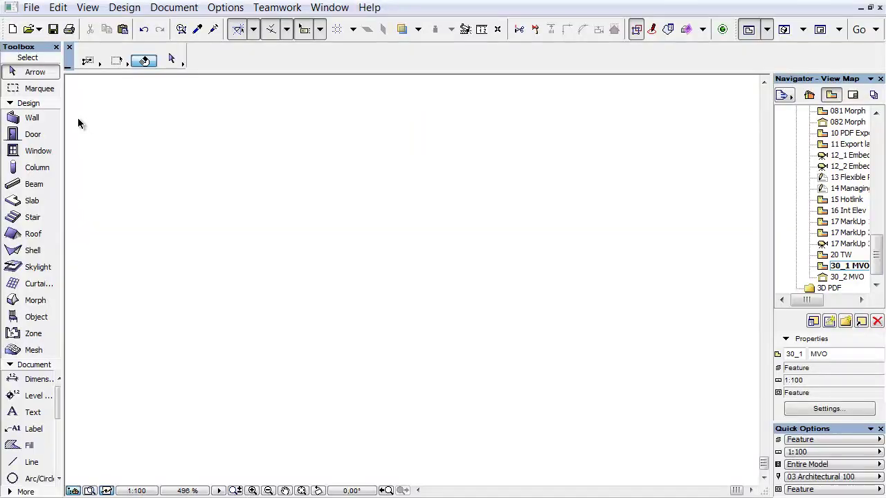
- Select the Door tool, which defaults to a 150 x 240 door with sidelight
click(48, 139)
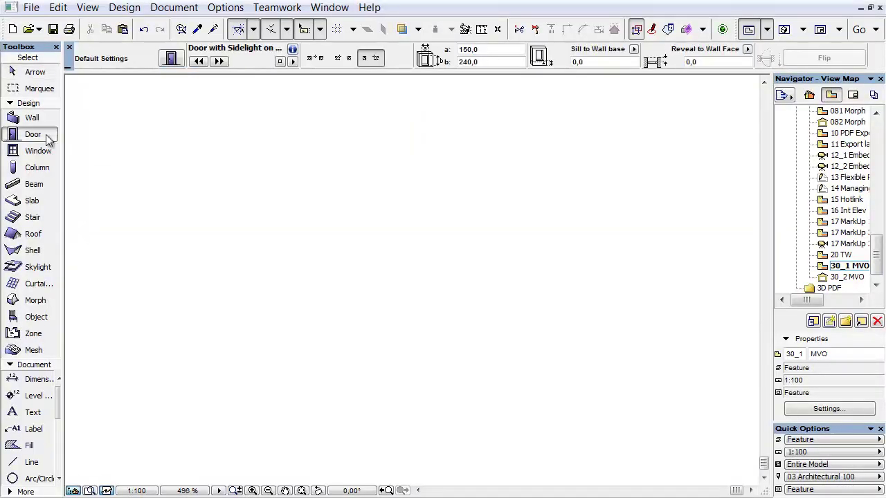
- Open the default door settings with an elevation preview and enlarge the dialog
click(172, 59)
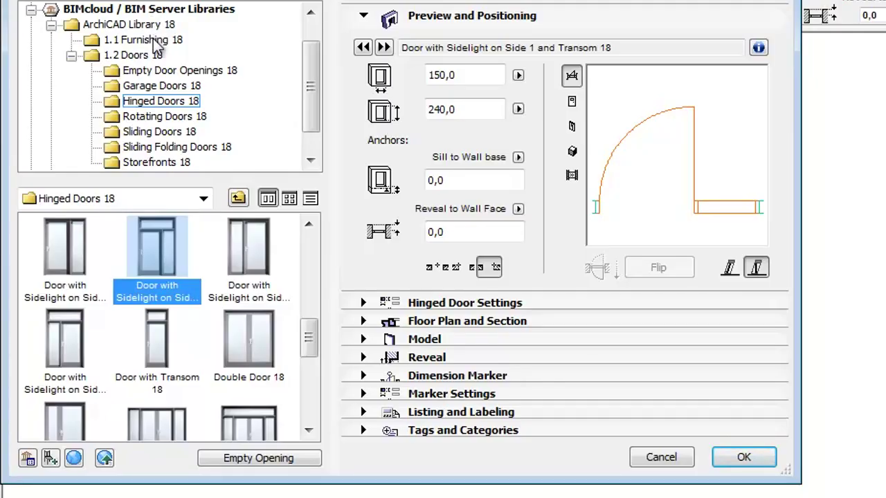
click(572, 102)
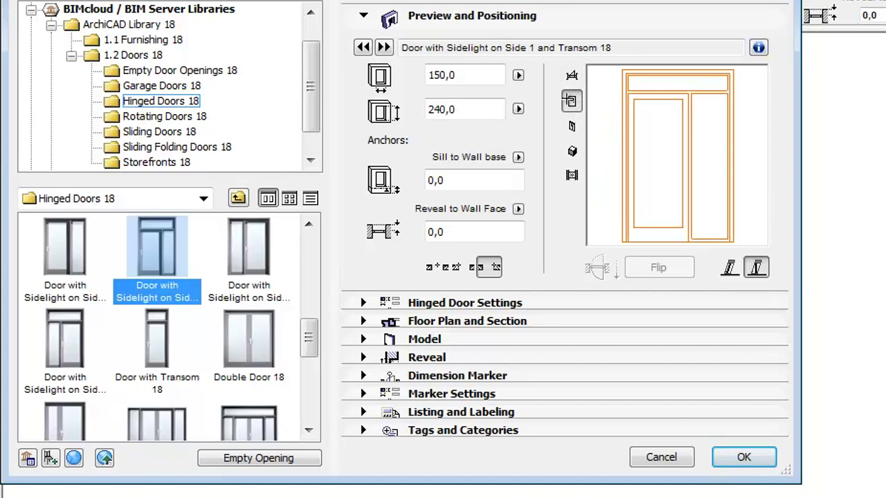
drag(586, 479, 588, 497)
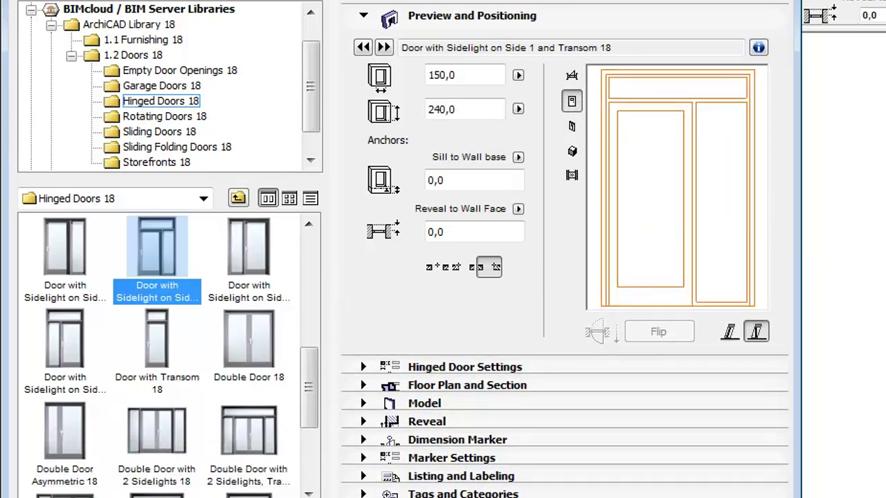
- Show the Natural Ventilation parameters and first try the Over Frame ventilation profile
click(534, 370)
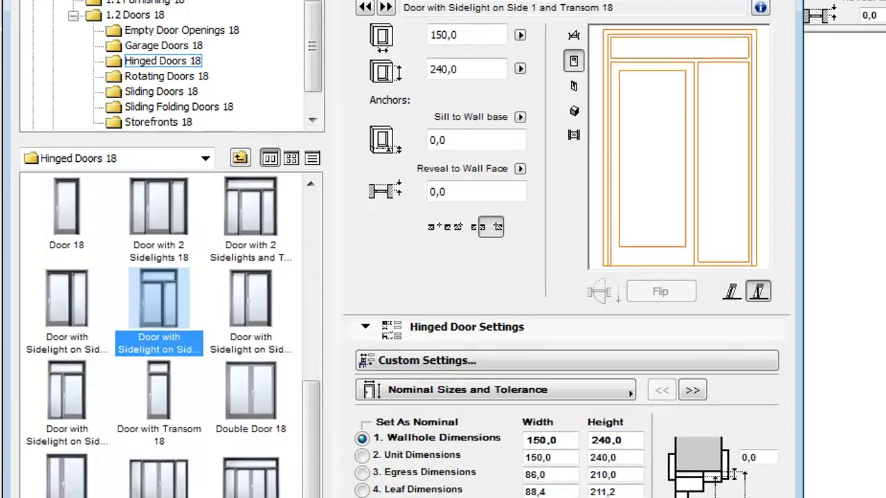
click(545, 390)
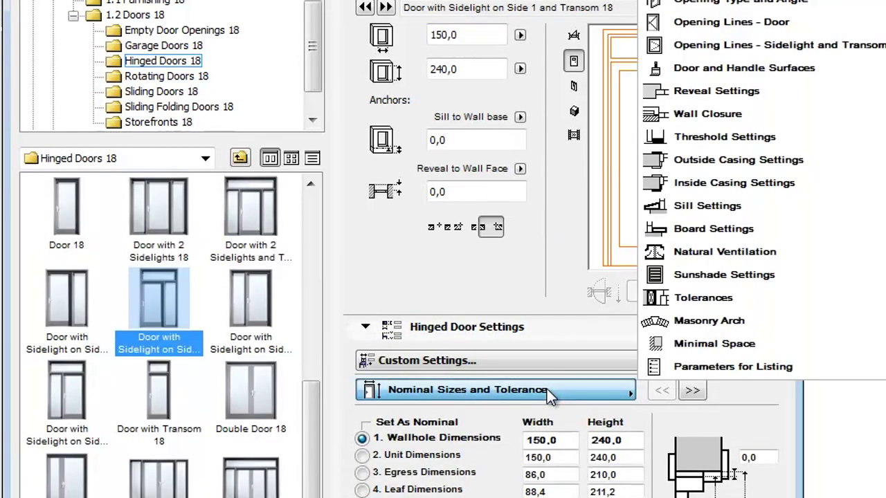
click(806, 255)
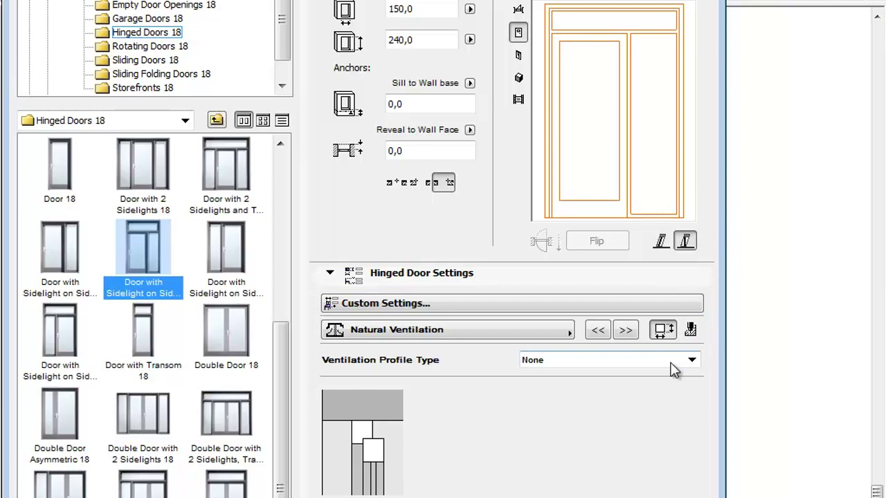
click(690, 362)
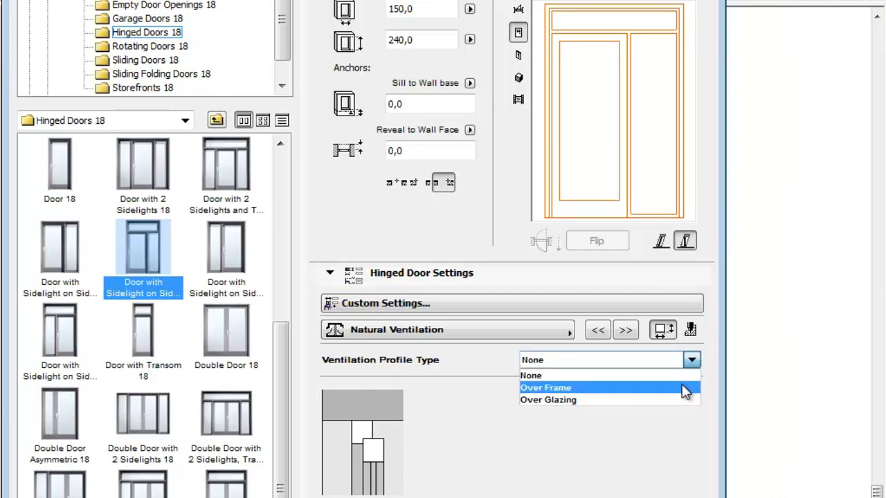
click(684, 388)
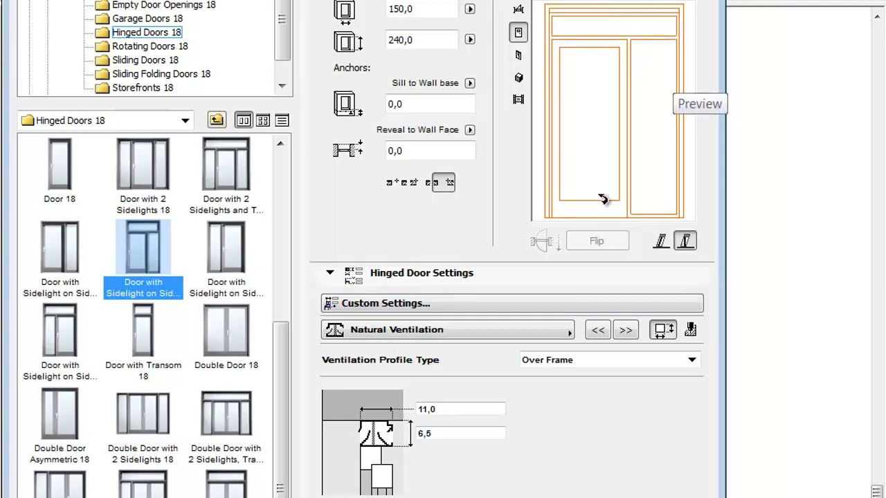
- Change the ventilation profile to Over Glazing, keeping it on both sidelight and transom
click(489, 413)
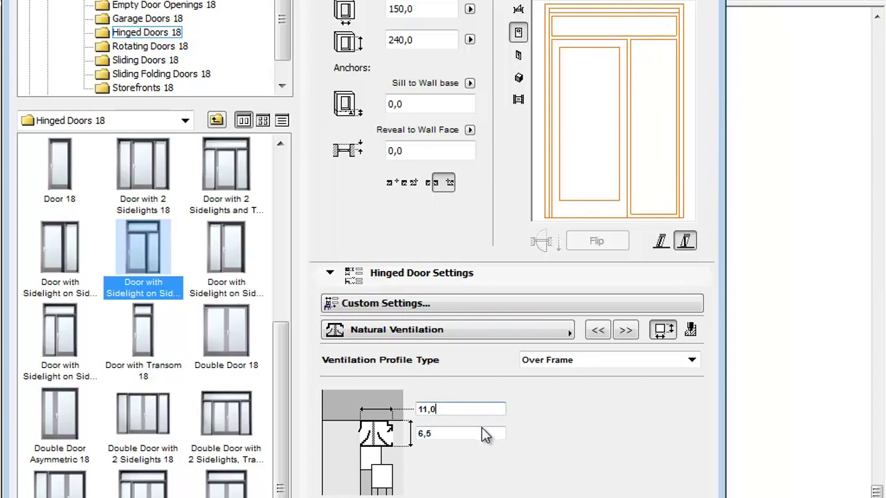
click(486, 433)
click(604, 358)
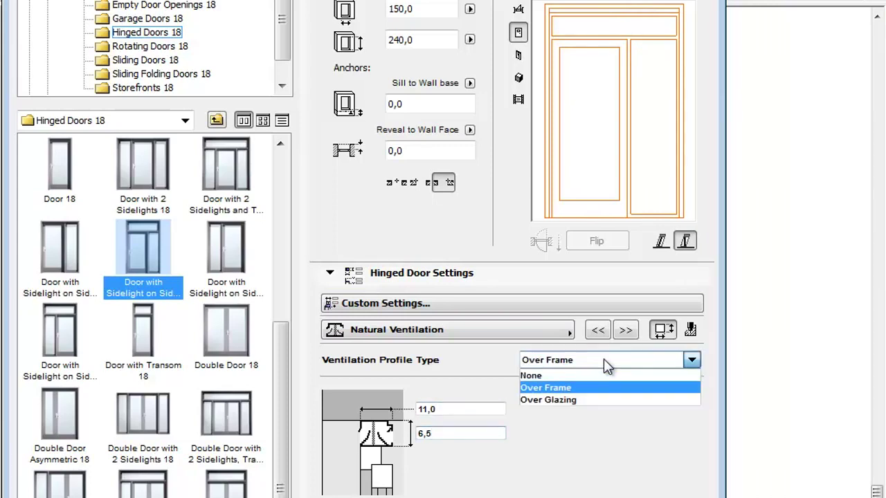
click(603, 399)
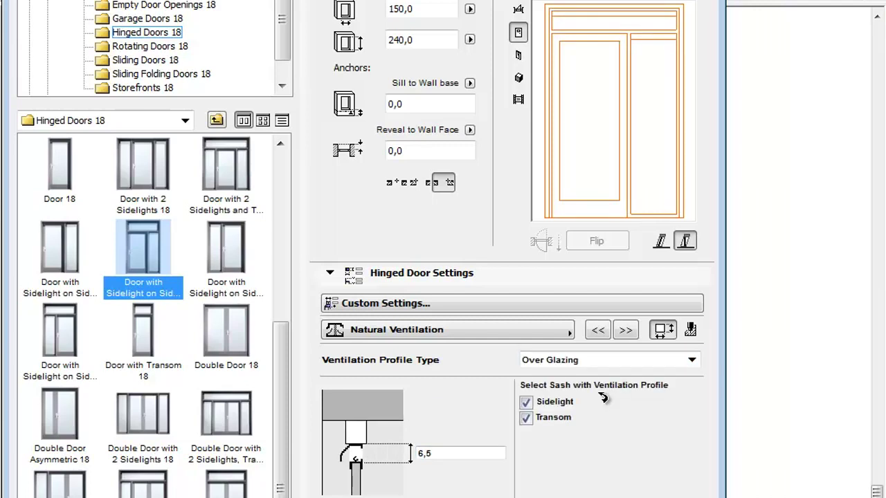
click(527, 402)
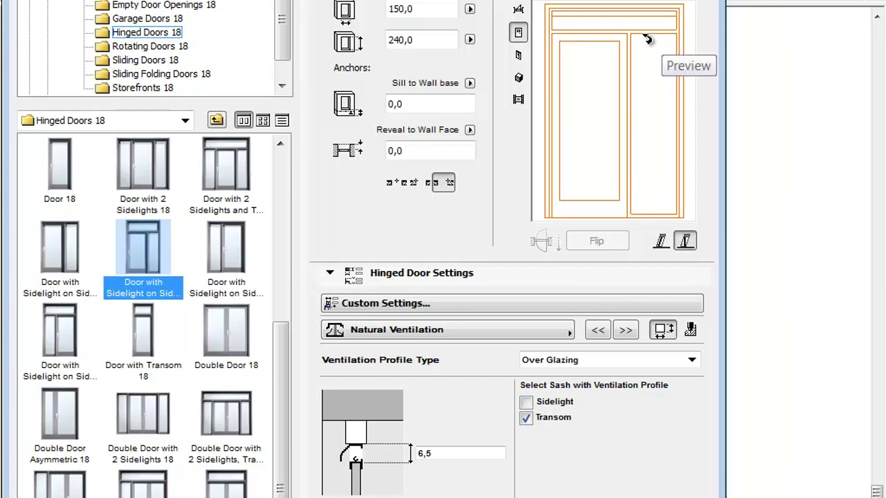
click(527, 402)
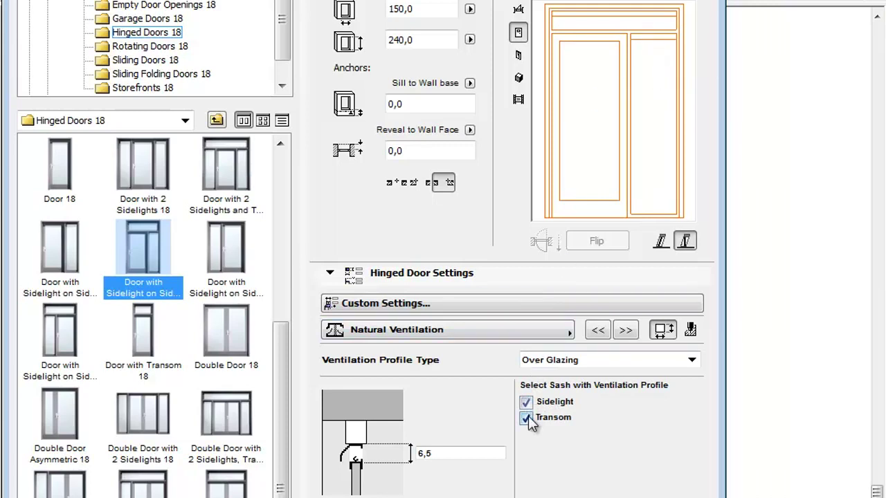
click(527, 418)
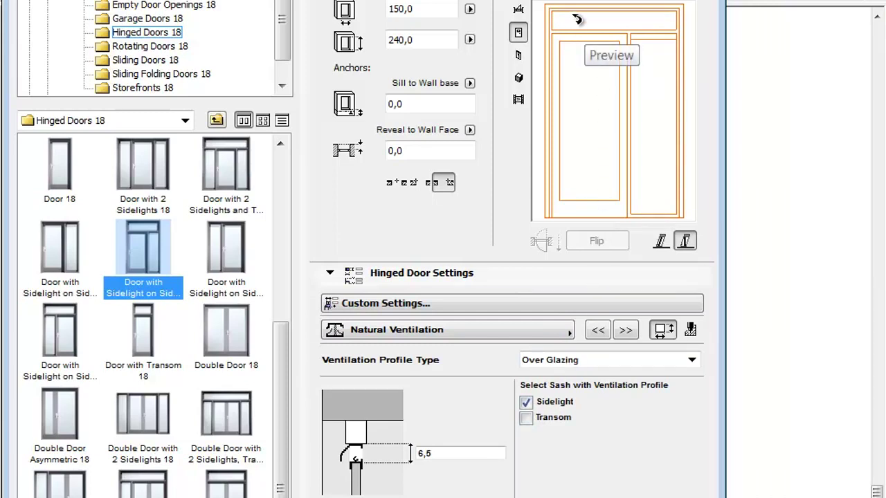
click(526, 418)
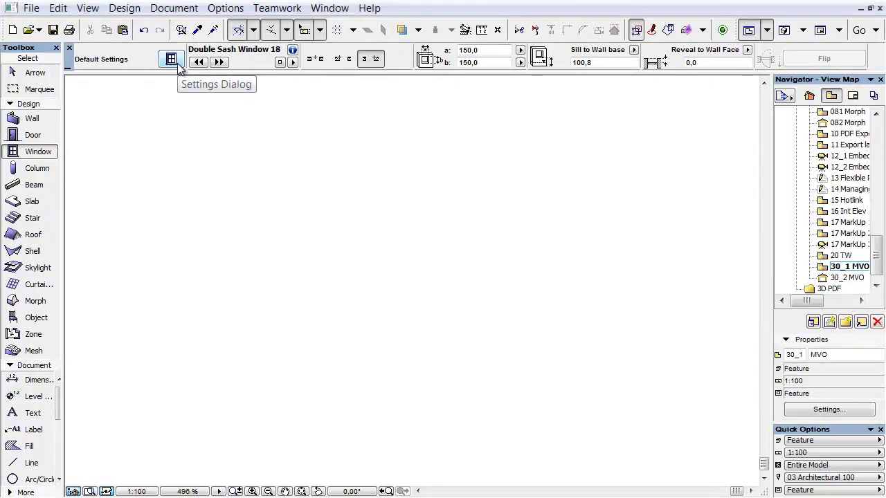
- Open the Double Sash Window 18 settings, preview it in elevation, and expand Basic Window Settings
click(171, 60)
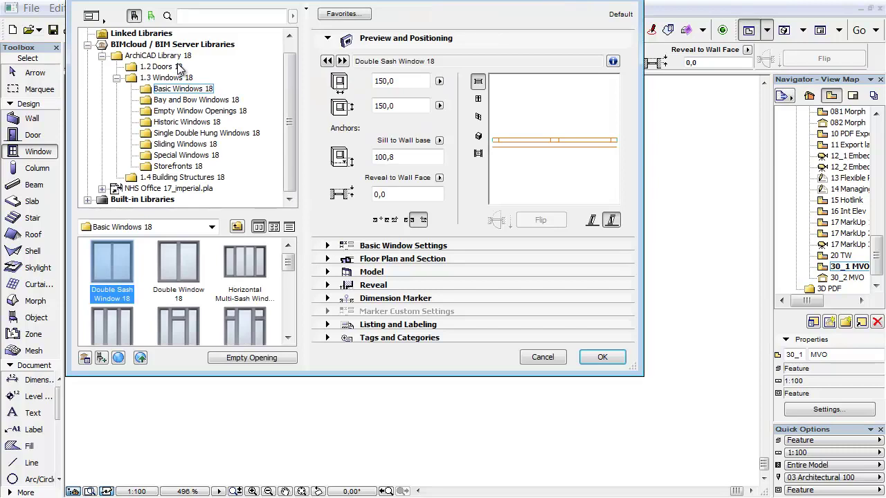
click(478, 100)
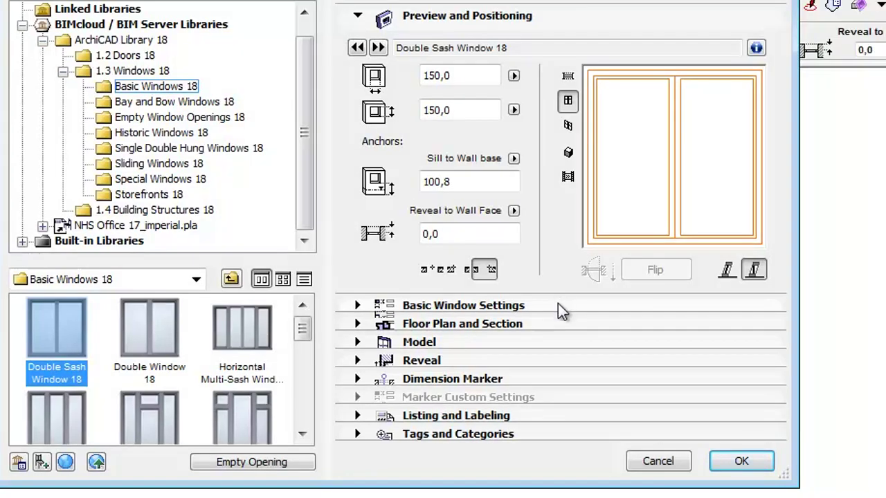
click(596, 313)
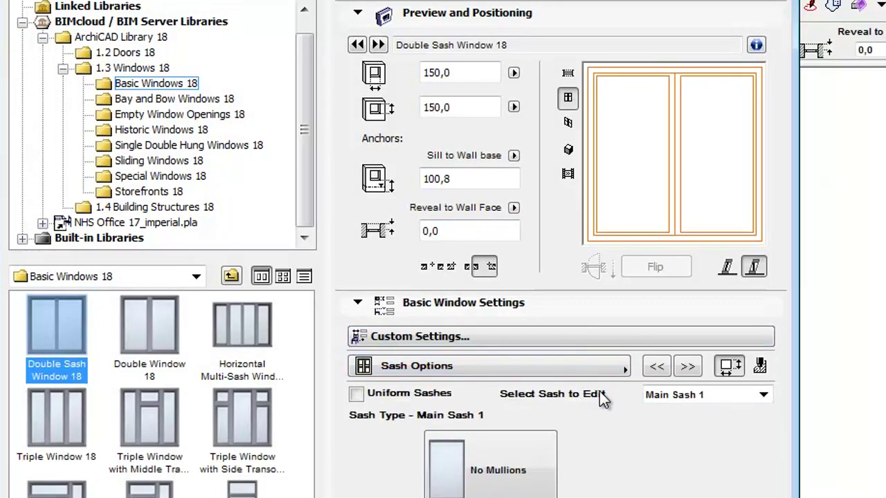
- Make the sashes uniform Vent Sashes with Z-Profile louvers
click(554, 450)
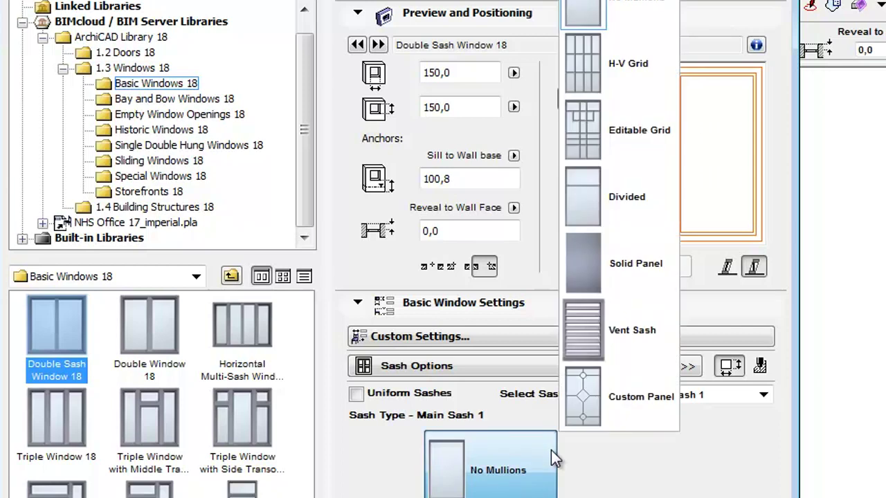
click(661, 330)
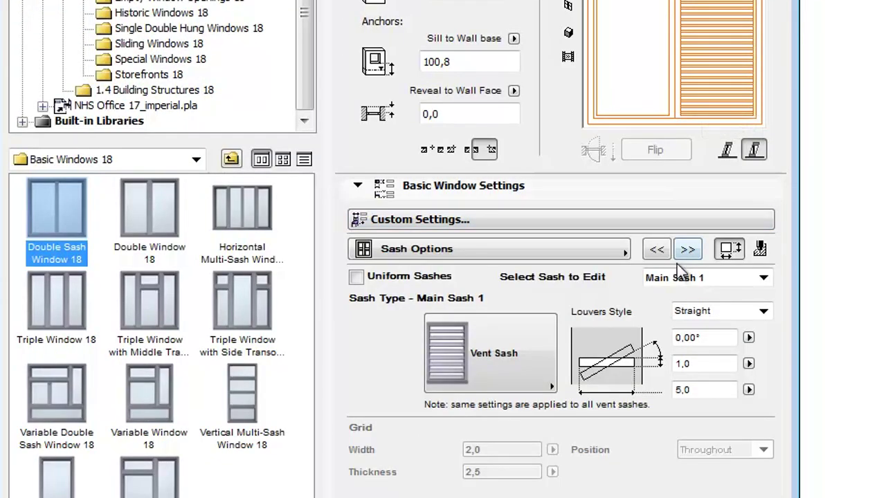
click(355, 276)
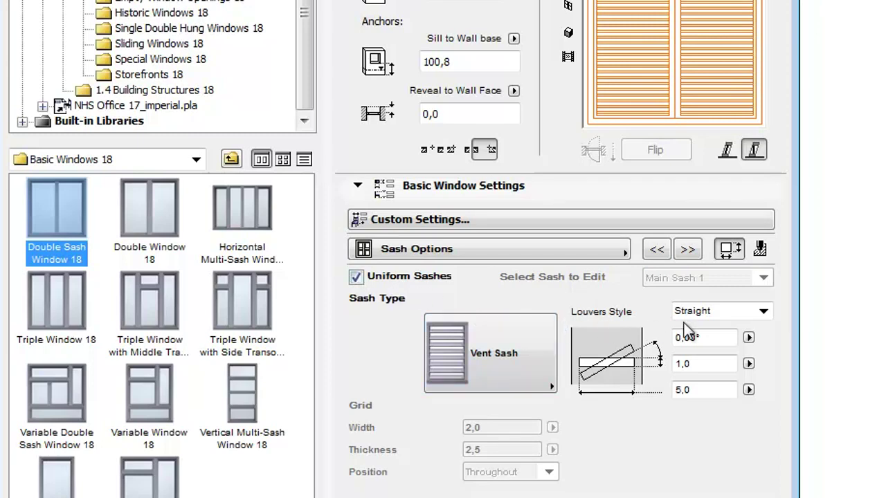
click(763, 312)
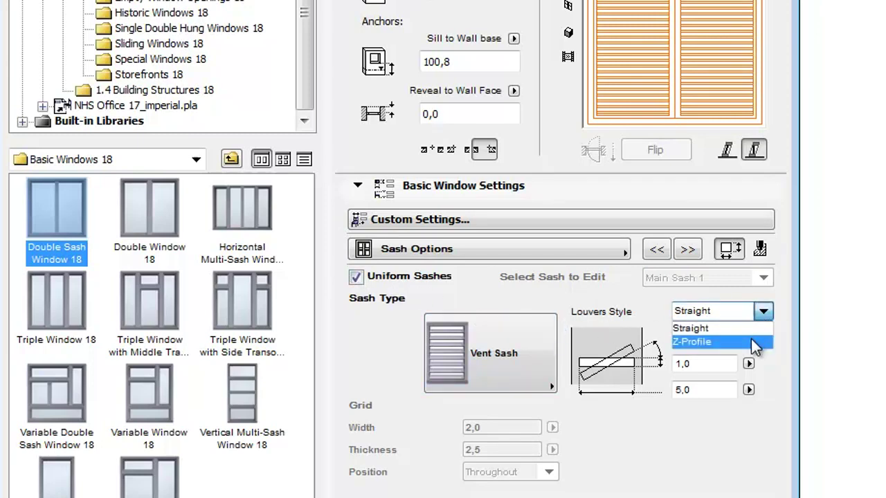
click(751, 338)
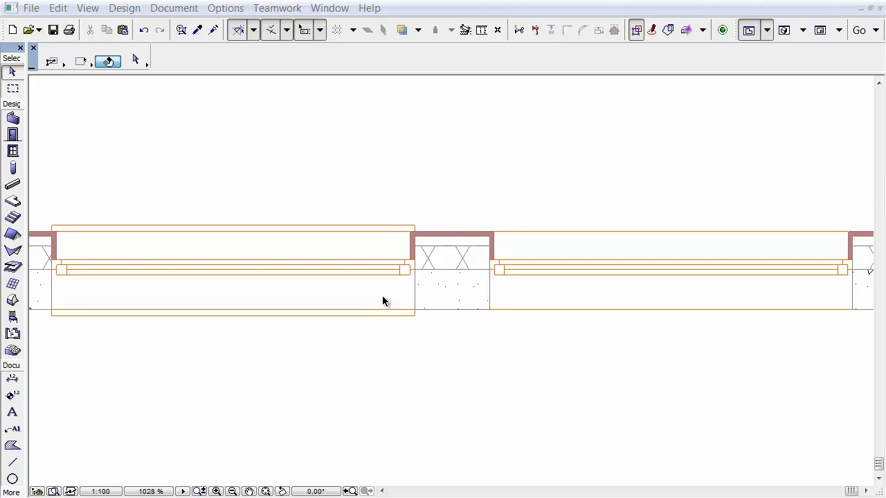
- Select the right-hand Window 18 (182,6 x 150,0) in the floor plan
click(522, 305)
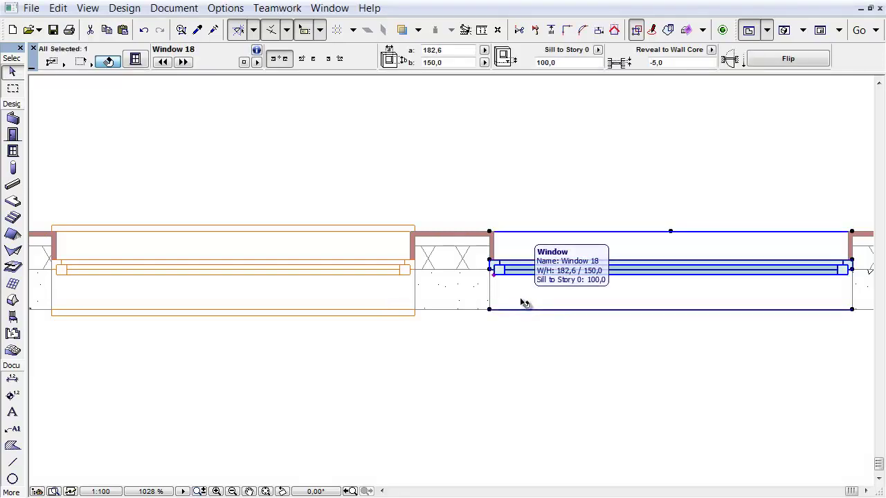
- In All Parameters, set the inside and outside Wall Contour Line Types to Dense Dashed 1
click(137, 61)
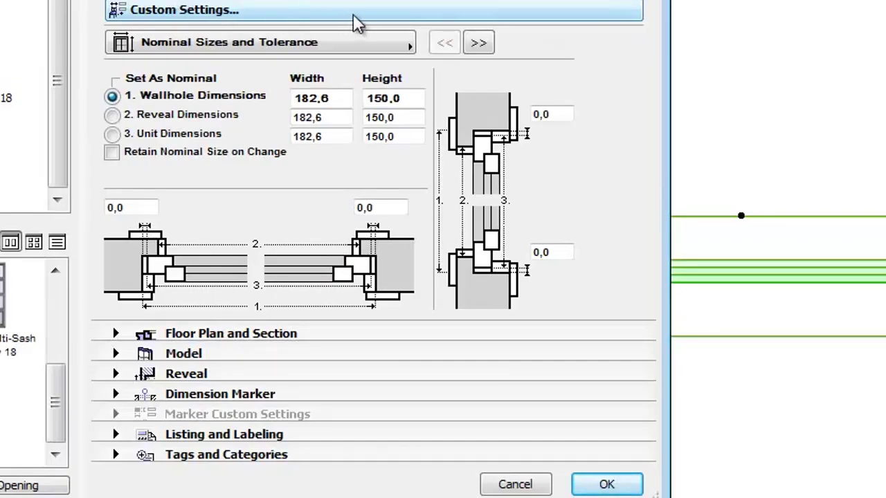
click(633, 10)
click(722, 33)
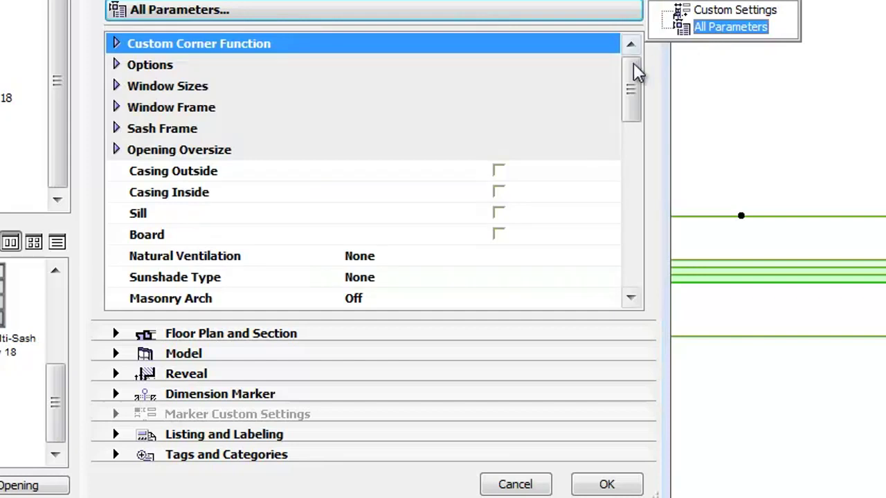
drag(632, 71, 635, 162)
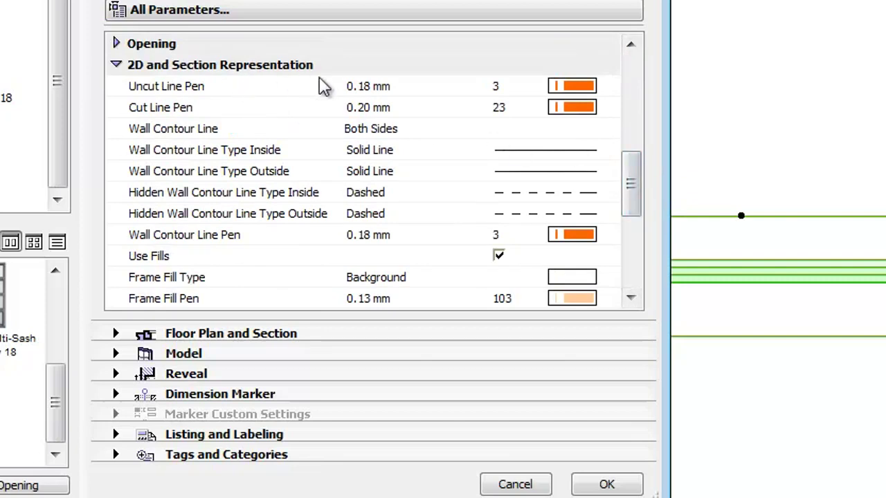
click(607, 152)
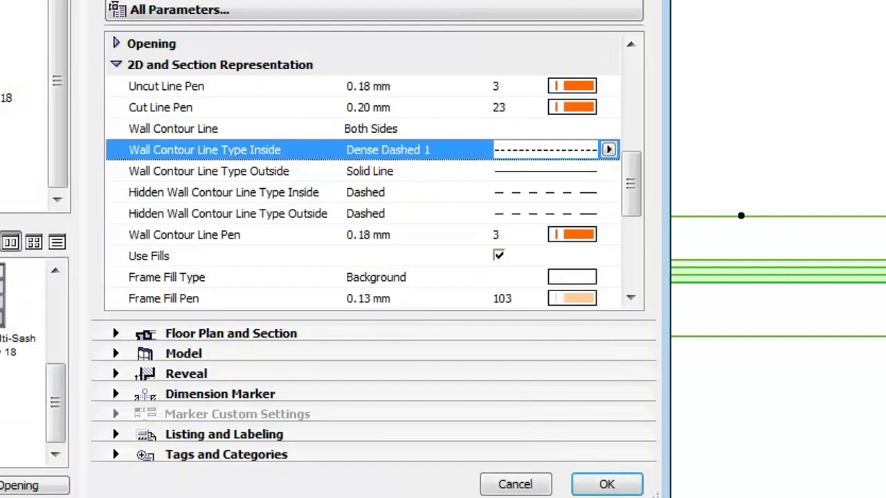
click(609, 171)
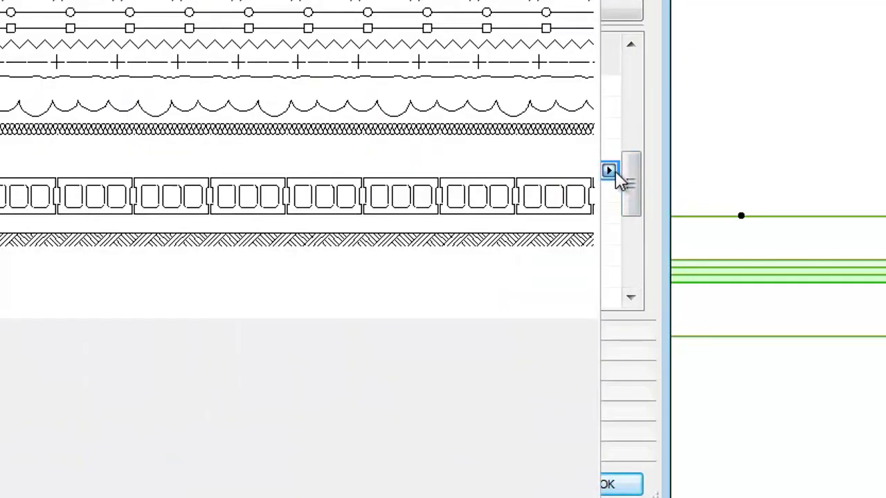
click(616, 173)
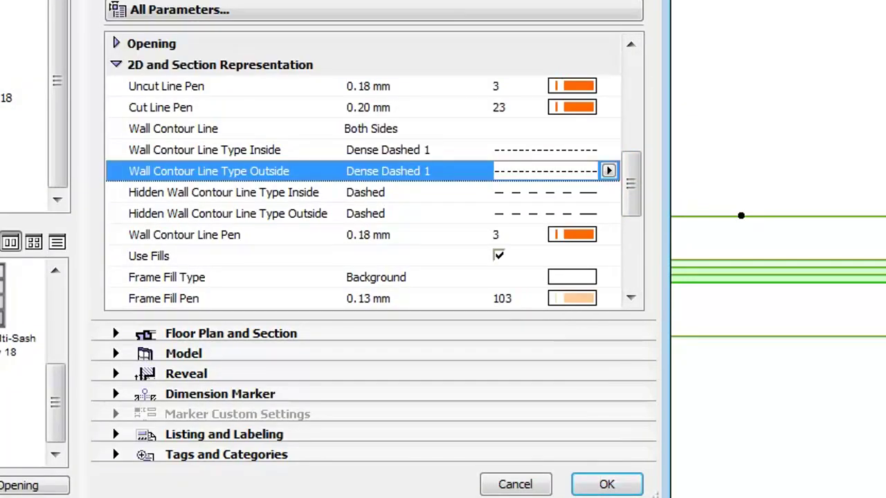
click(605, 483)
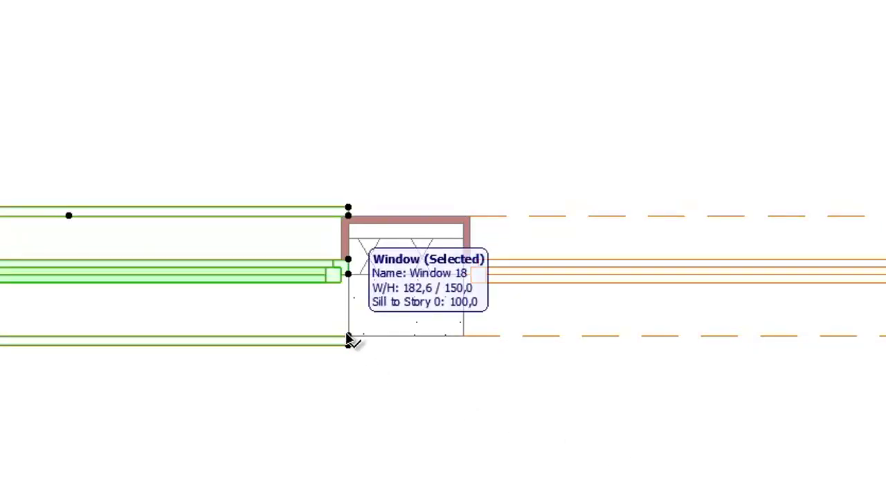
- Set both Hidden Wall Contour Line Types, inside and outside, to Dense Dashed 1
key(ctrl+t)
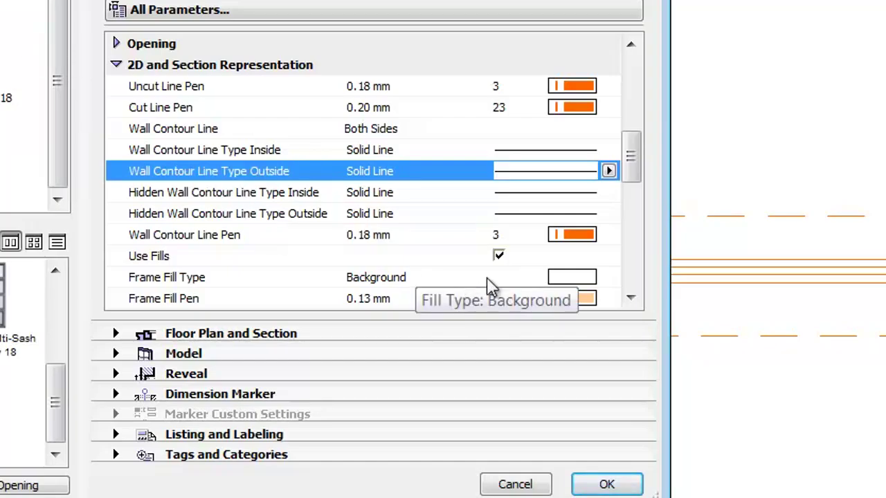
click(610, 193)
click(609, 193)
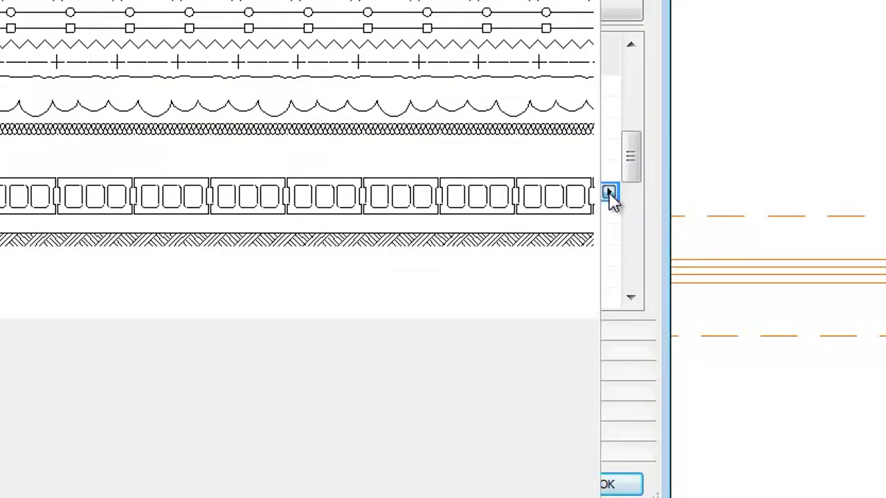
click(609, 193)
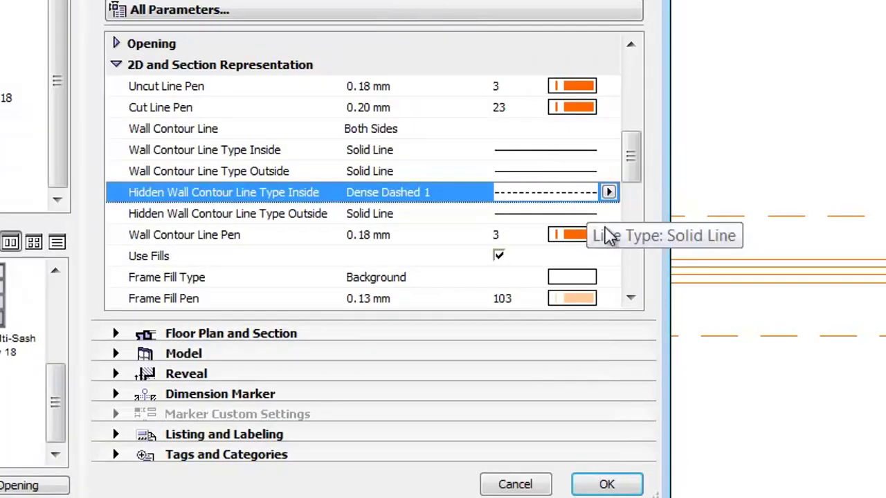
click(614, 216)
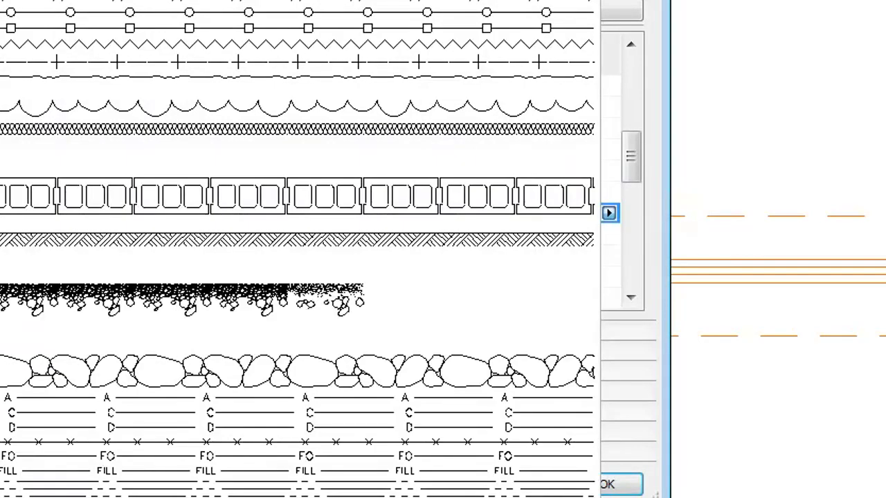
click(609, 213)
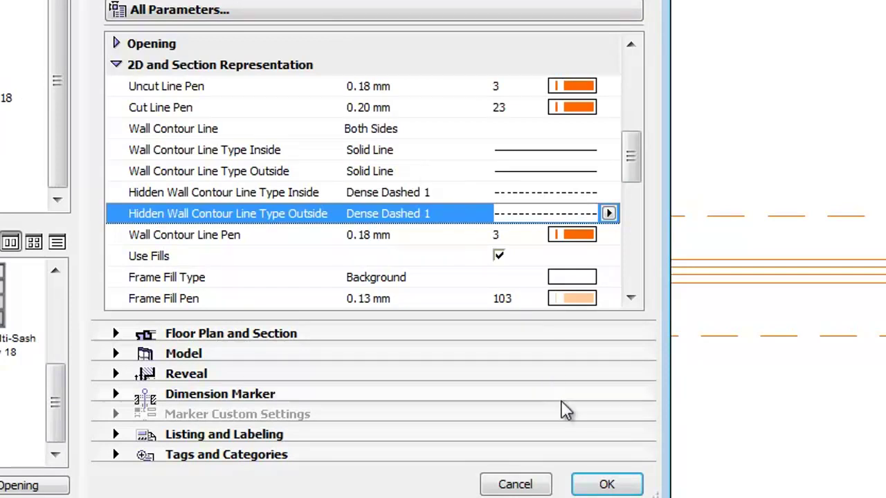
click(607, 485)
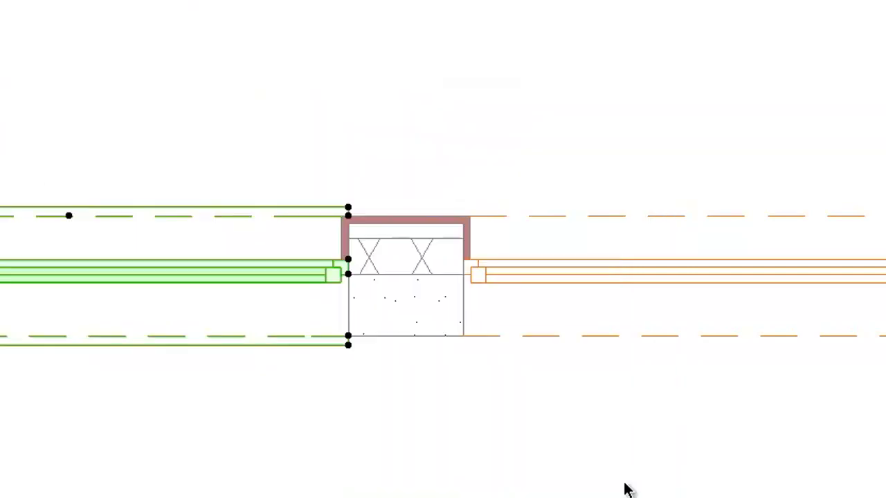